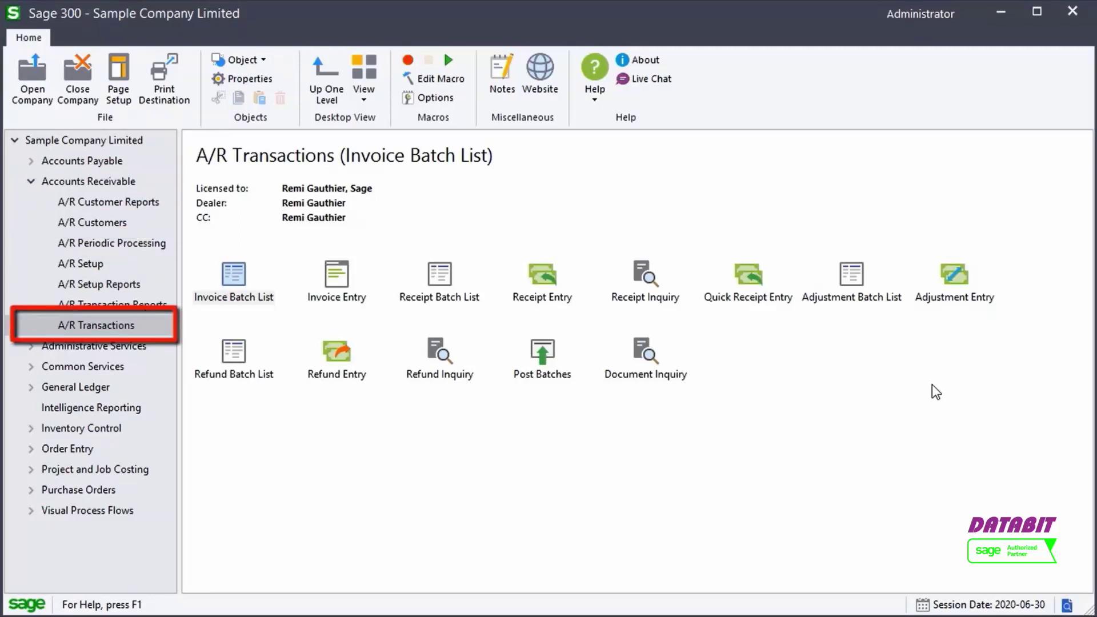
Start an A/R adjustment batch 'Adjustments, June 30th' with entry described 'Adjustments for IN005'
{"action": "left_click", "coordinate": [959, 276]}
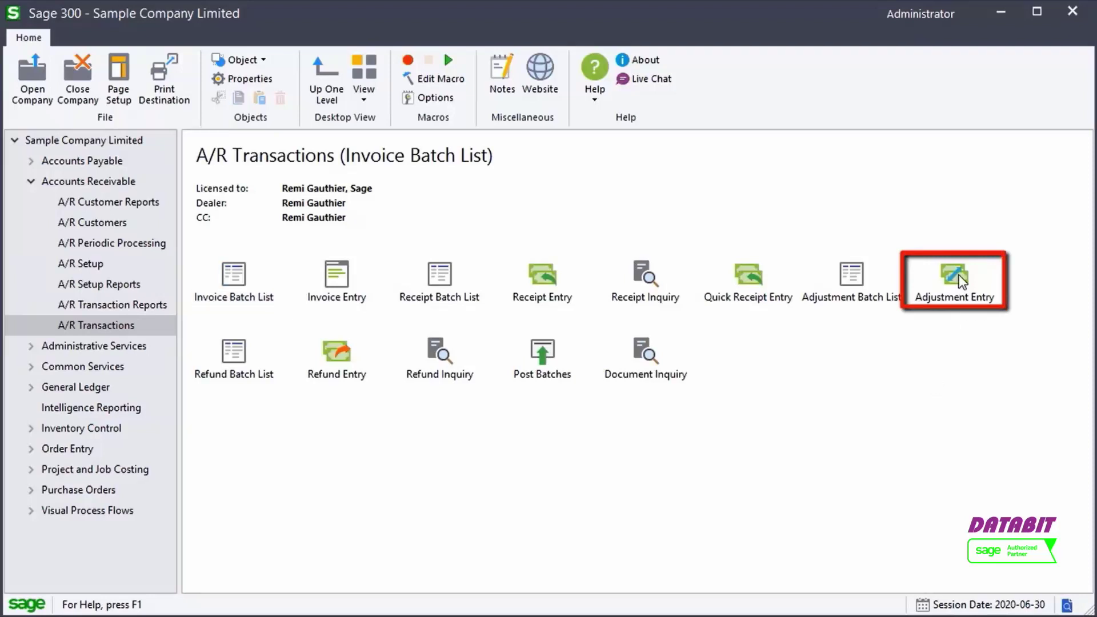
{"action": "double_click", "coordinate": [960, 279]}
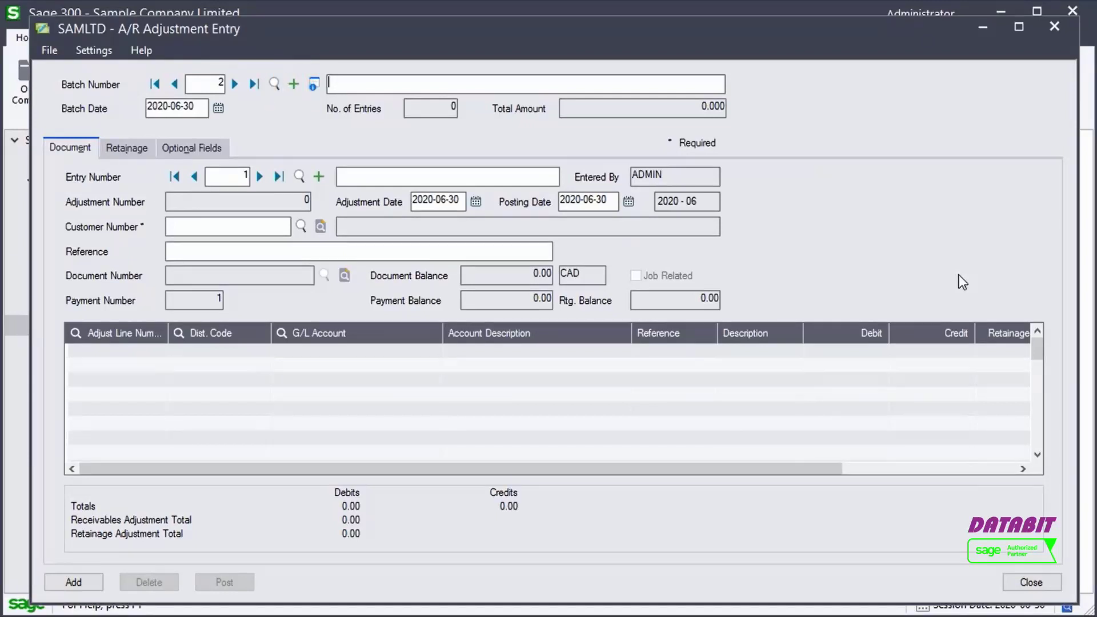
{"action": "type", "text": "Adjustments, June 30th"}
{"action": "key", "text": "Tab"}
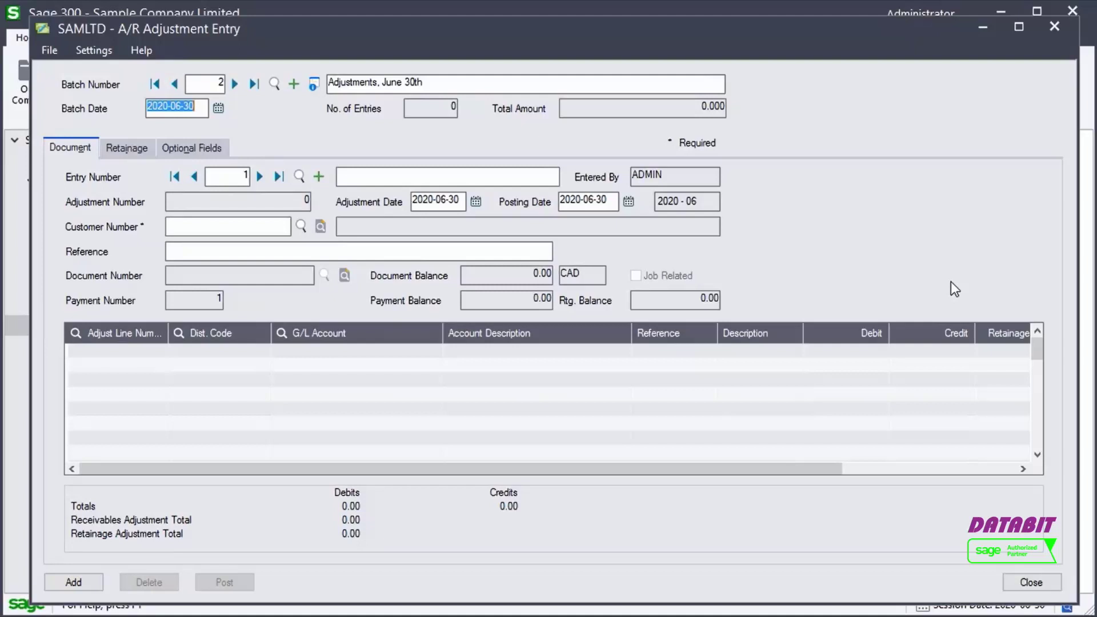
{"action": "left_click", "coordinate": [458, 182]}
{"action": "type", "text": "Adjustments for IN005"}
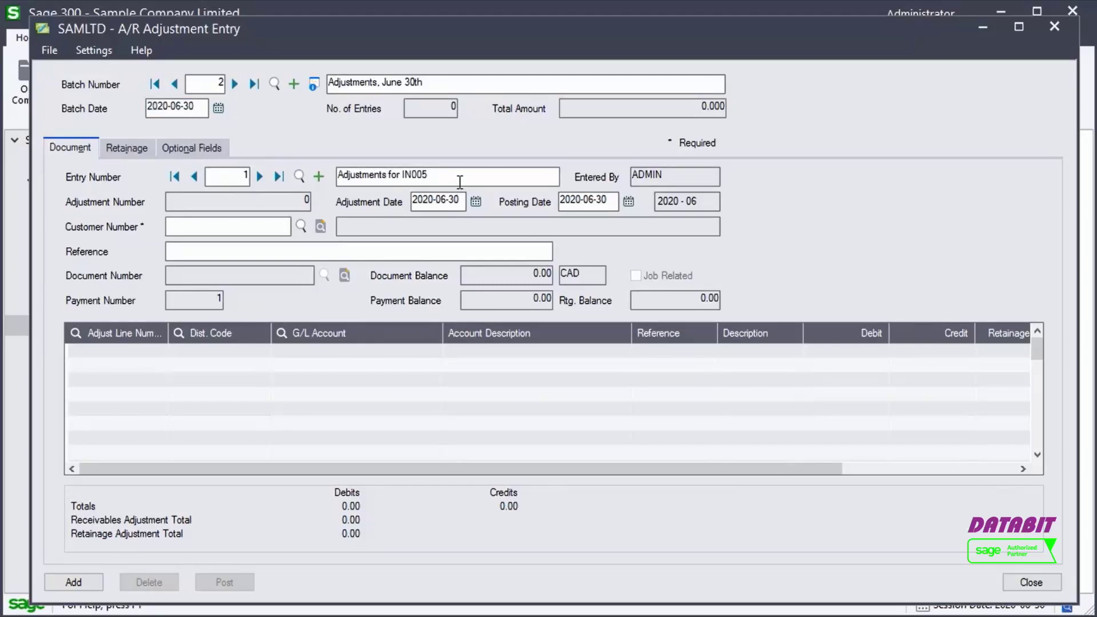
{"action": "key", "text": "Tab"}
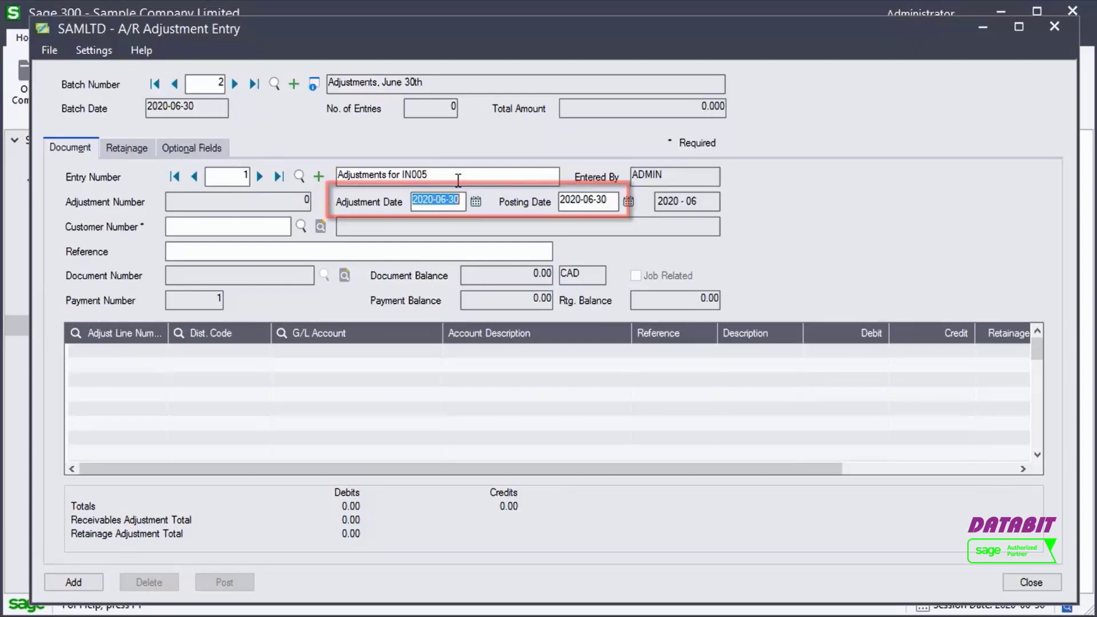
Assign the entry's customer number and document IN005, loading its 541.25 USD balance
{"action": "left_click", "coordinate": [280, 231]}
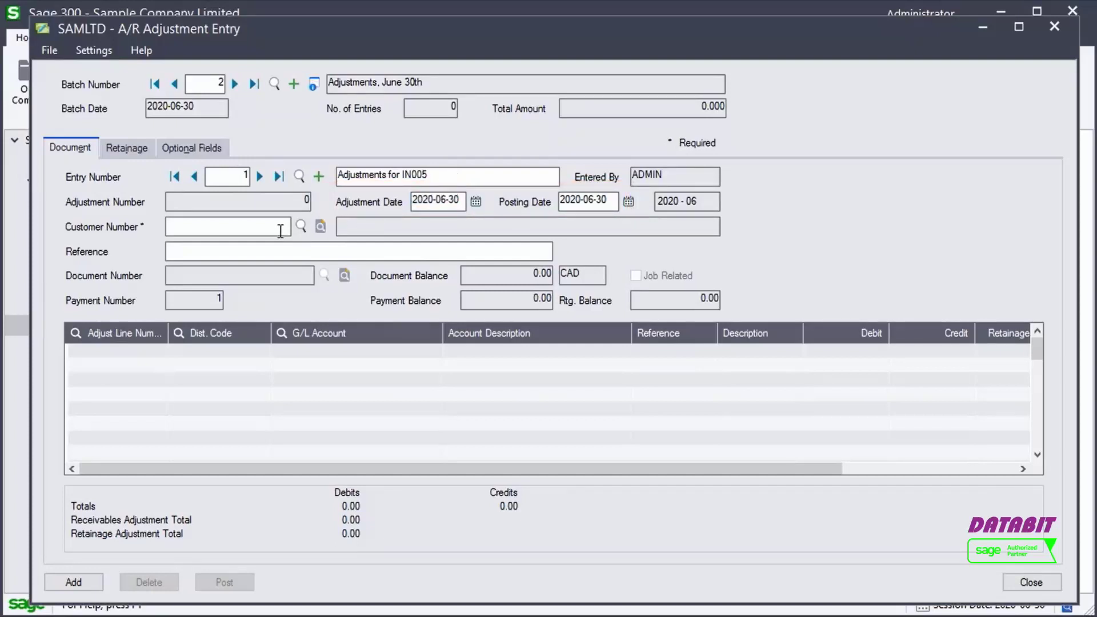
{"action": "type", "text": "1200"}
{"action": "key", "text": "Tab"}
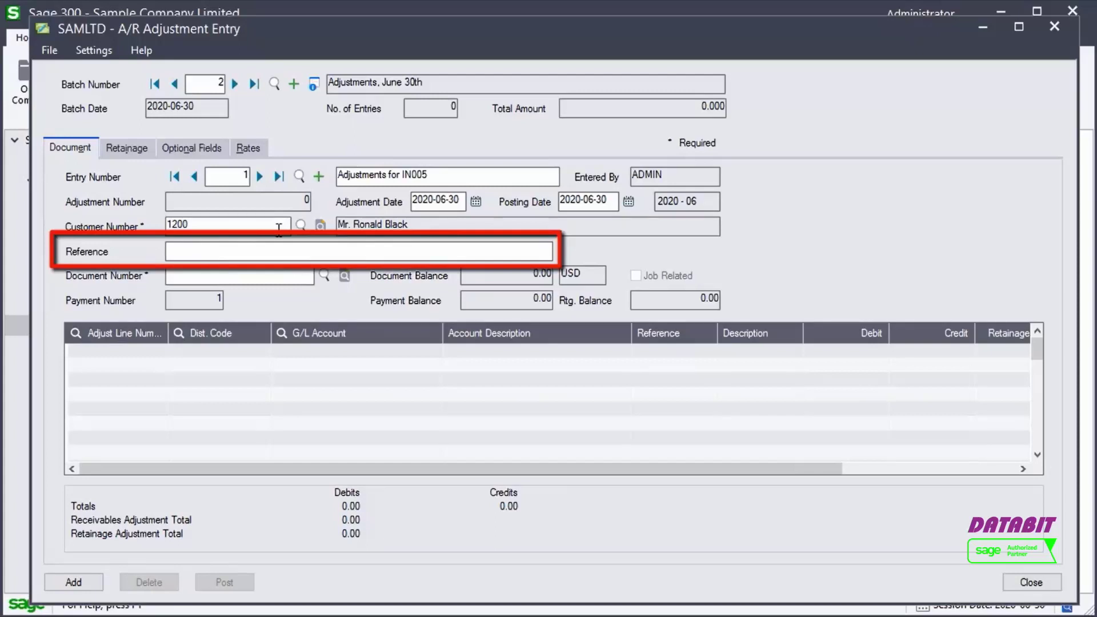
{"action": "left_click", "coordinate": [253, 271]}
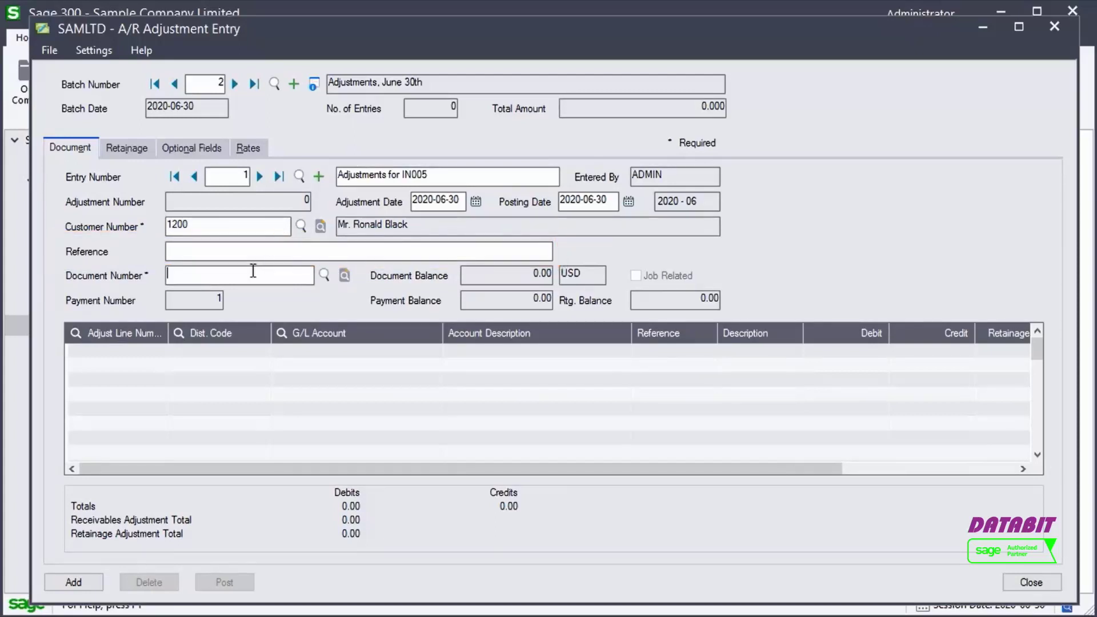
{"action": "type", "text": "IN005"}
{"action": "key", "text": "Tab"}
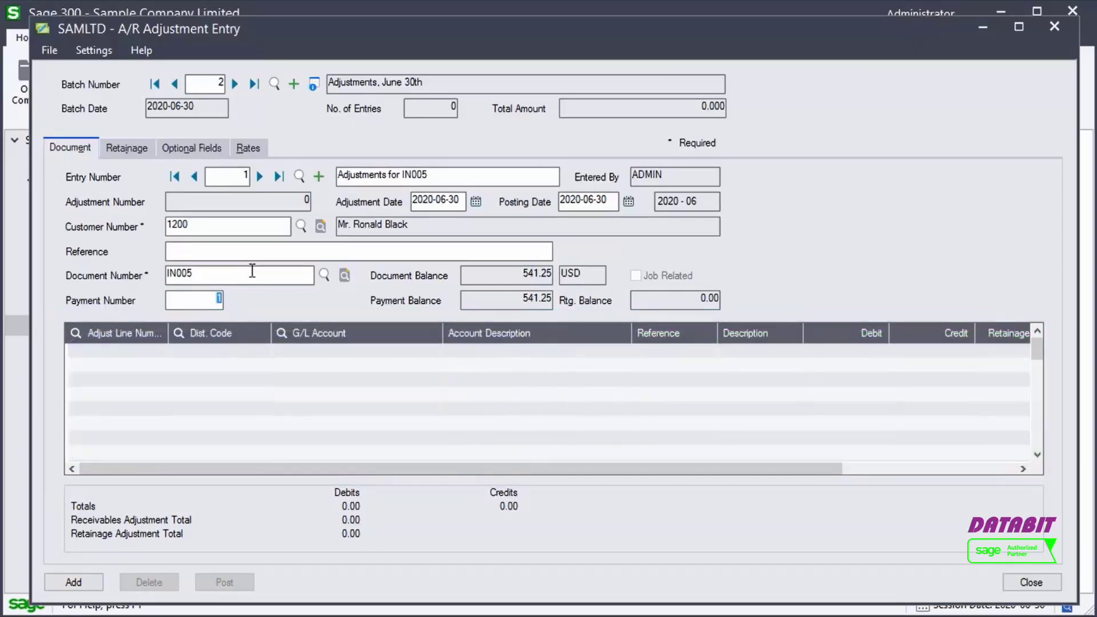
Add a detail line debiting G/L 4000 Sales for 500.00
{"action": "left_click", "coordinate": [292, 349]}
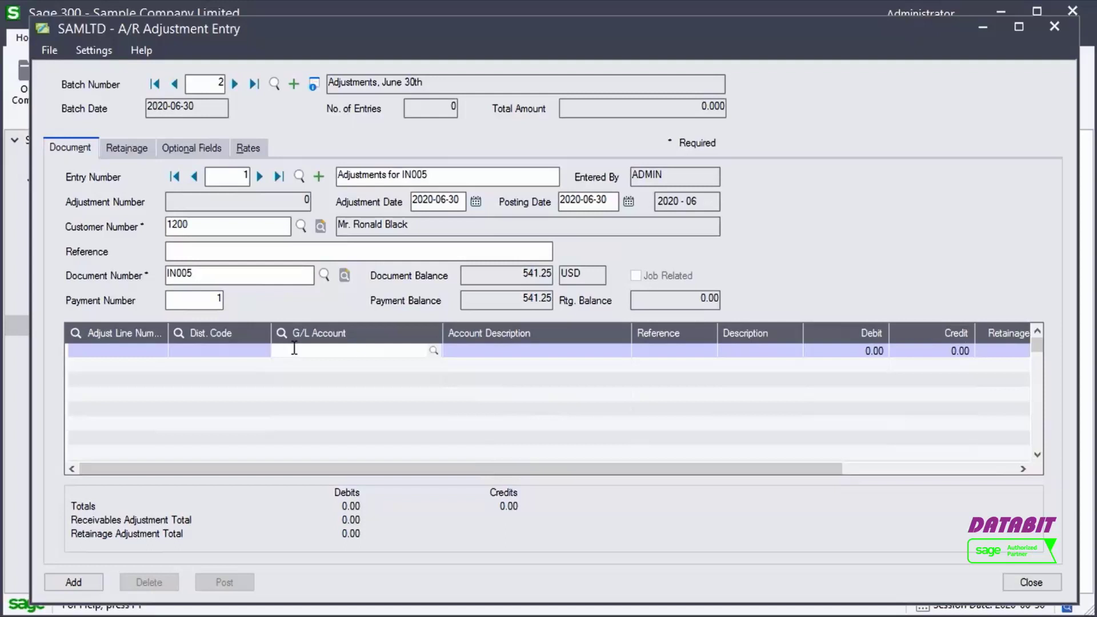
{"action": "type", "text": "4000"}
{"action": "key", "text": "Tab"}
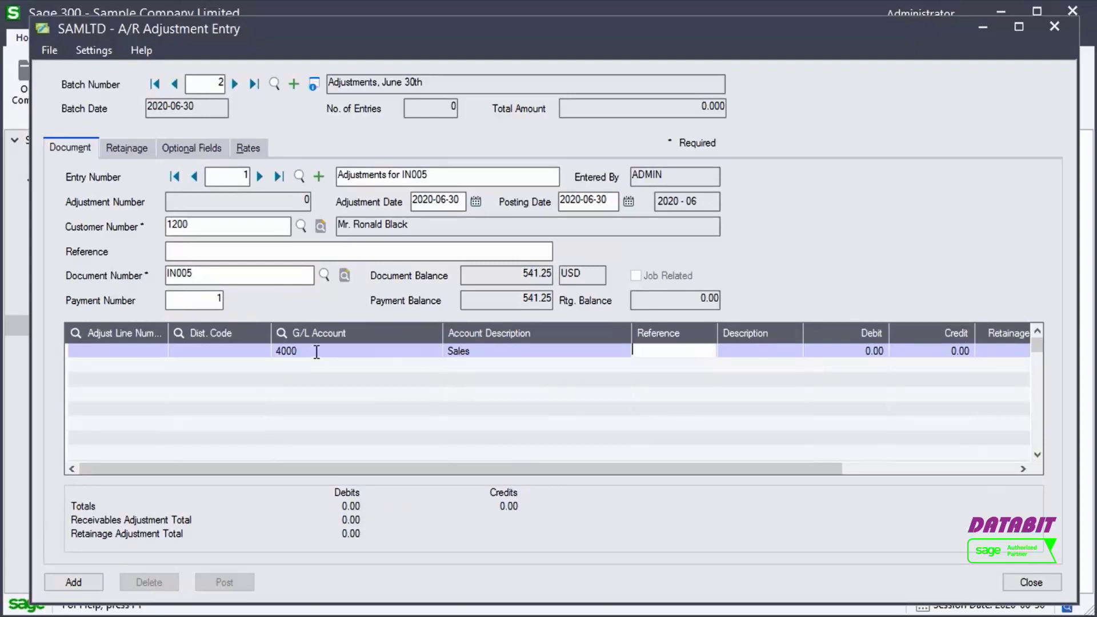
{"action": "key", "text": "Tab"}
{"action": "key", "text": "Tab"}
{"action": "type", "text": "500"}
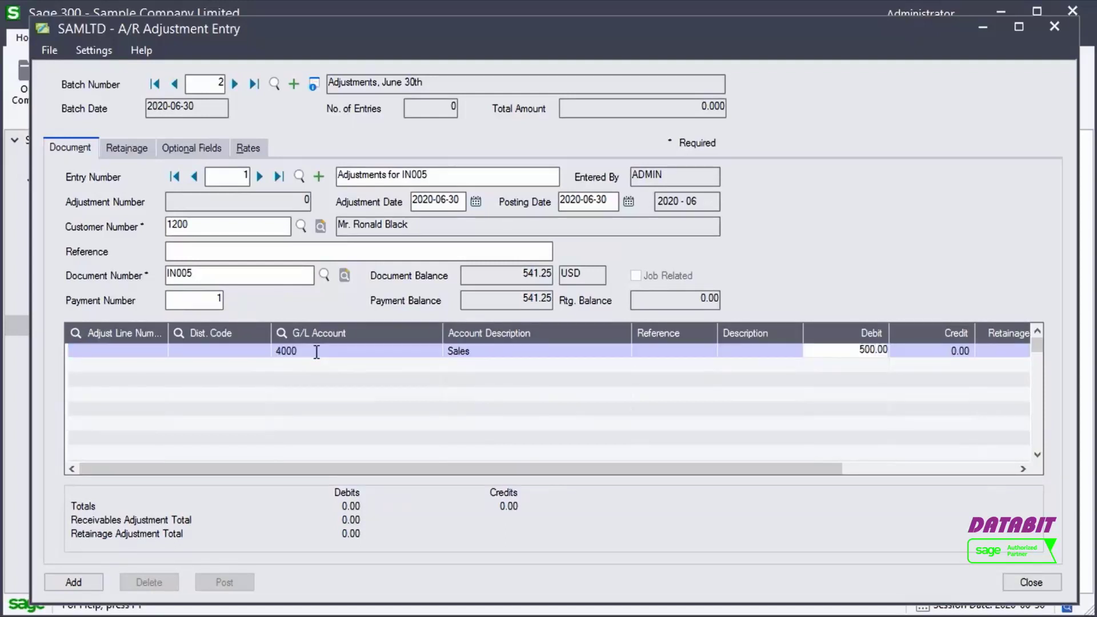
{"action": "key", "text": "Insert"}
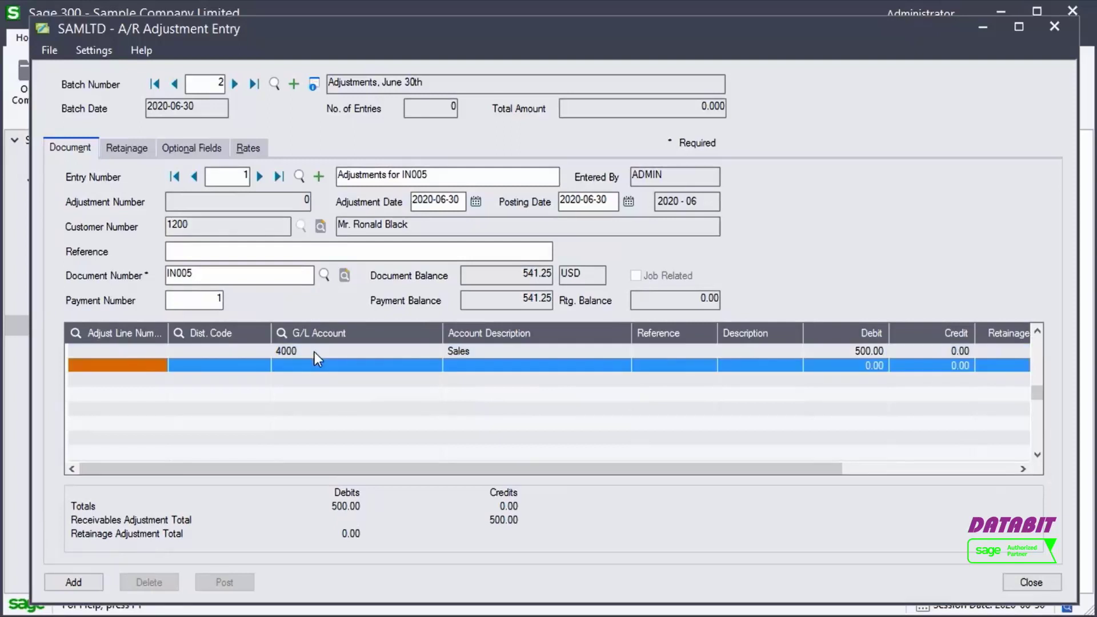
Add tax debit lines: G/L 2410 for 31.25 and G/L 2400 for 10.00
{"action": "left_click", "coordinate": [310, 361]}
{"action": "type", "text": "2410"}
{"action": "key", "text": "Tab"}
{"action": "key", "text": "Tab"}
{"action": "key", "text": "Tab"}
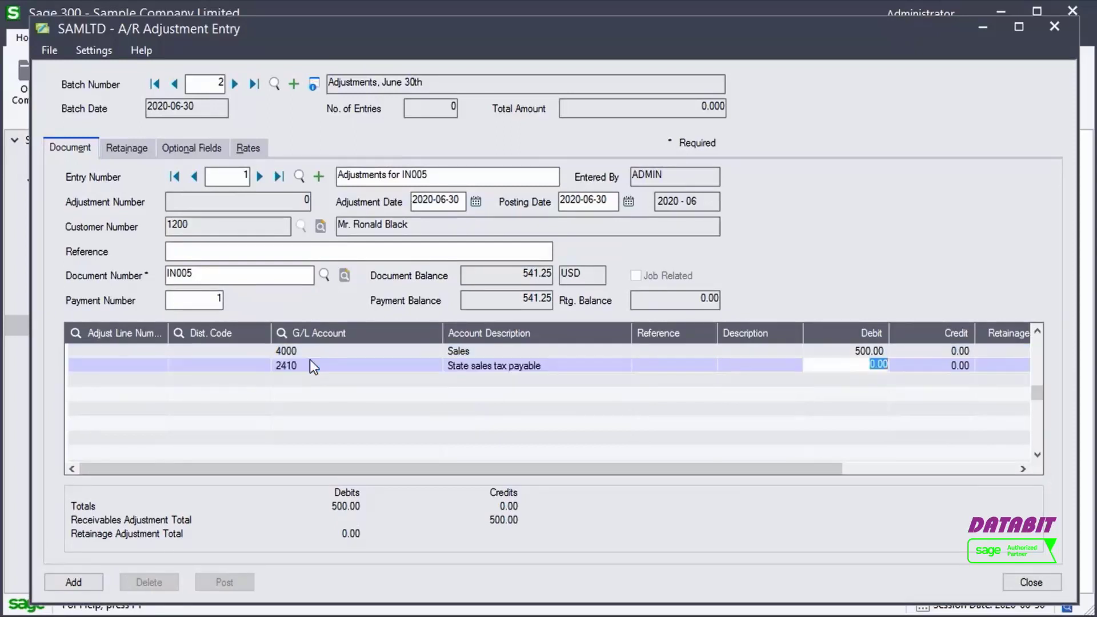
{"action": "type", "text": "31.25"}
{"action": "key", "text": "Insert"}
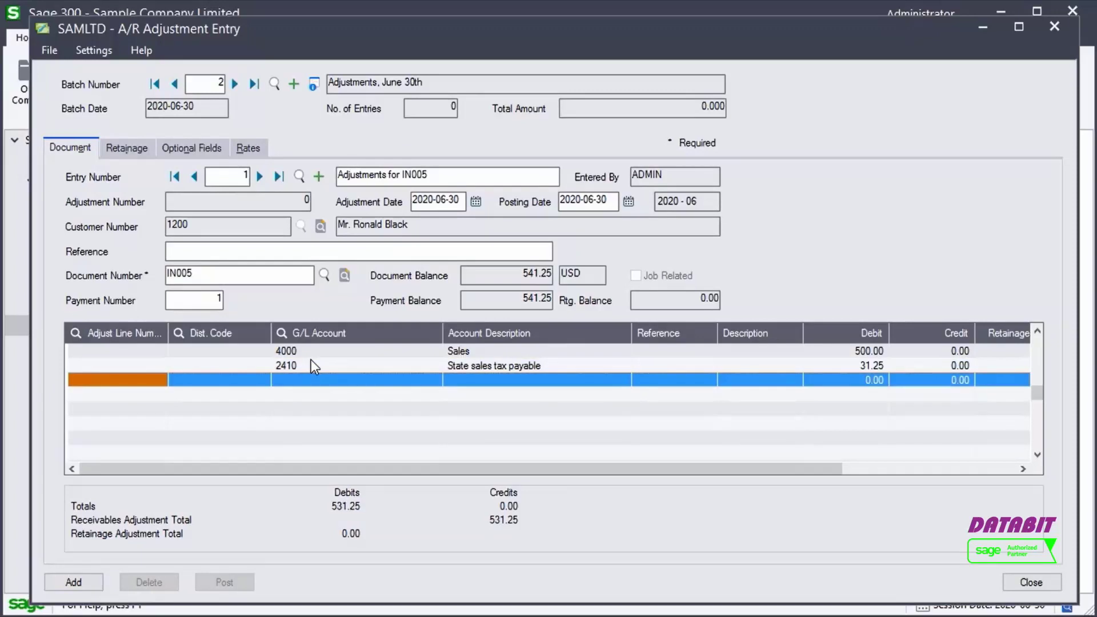
{"action": "left_click", "coordinate": [315, 379]}
{"action": "type", "text": "2400"}
{"action": "key", "text": "Tab"}
{"action": "key", "text": "Tab"}
{"action": "key", "text": "Tab"}
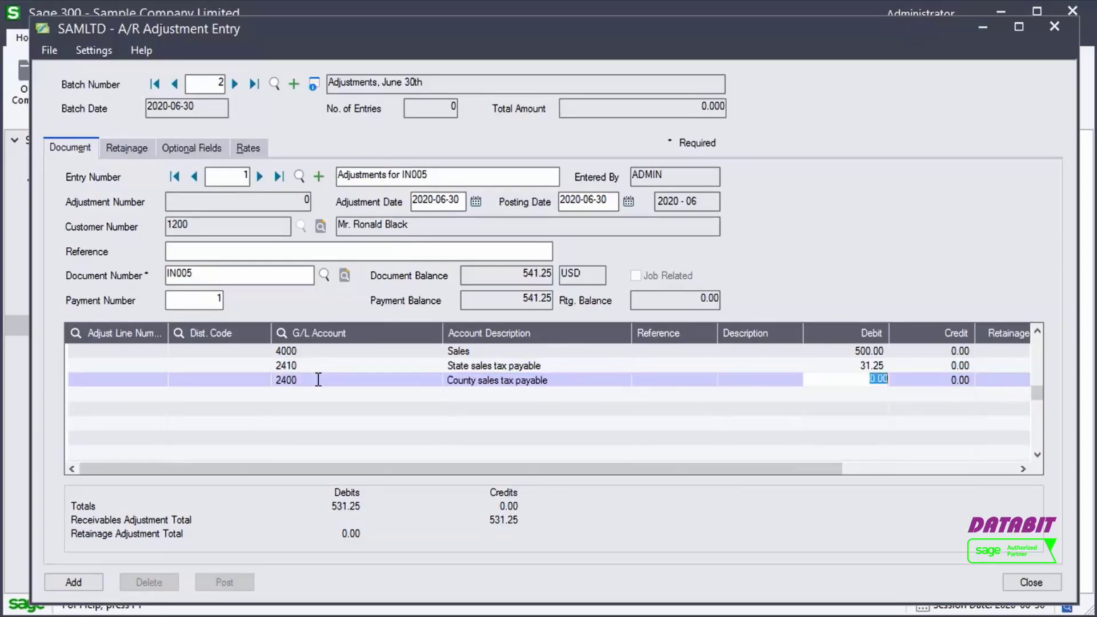
{"action": "type", "text": "10"}
{"action": "left_click", "coordinate": [318, 379]}
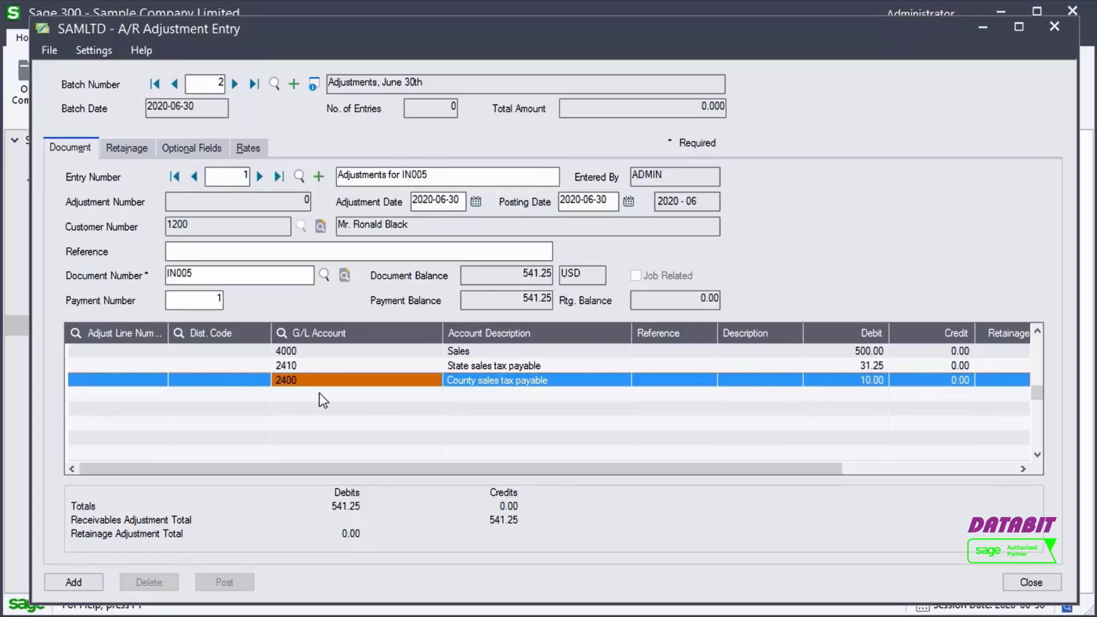
Add a detail line crediting G/L 4000 Sales for 600.00
{"action": "key", "text": "Insert"}
{"action": "key", "text": "Tab"}
{"action": "key", "text": "Tab"}
{"action": "type", "text": "4000"}
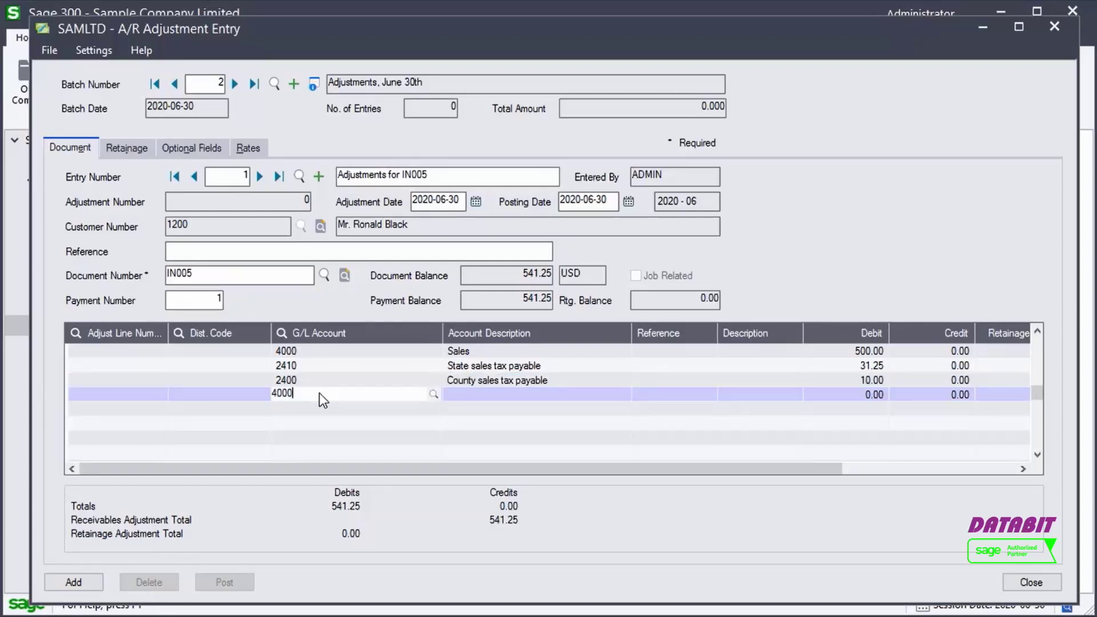
{"action": "key", "text": "Tab"}
{"action": "key", "text": "Tab"}
{"action": "key", "text": "Tab"}
{"action": "key", "text": "Tab"}
{"action": "type", "text": "600"}
{"action": "key", "text": "Return"}
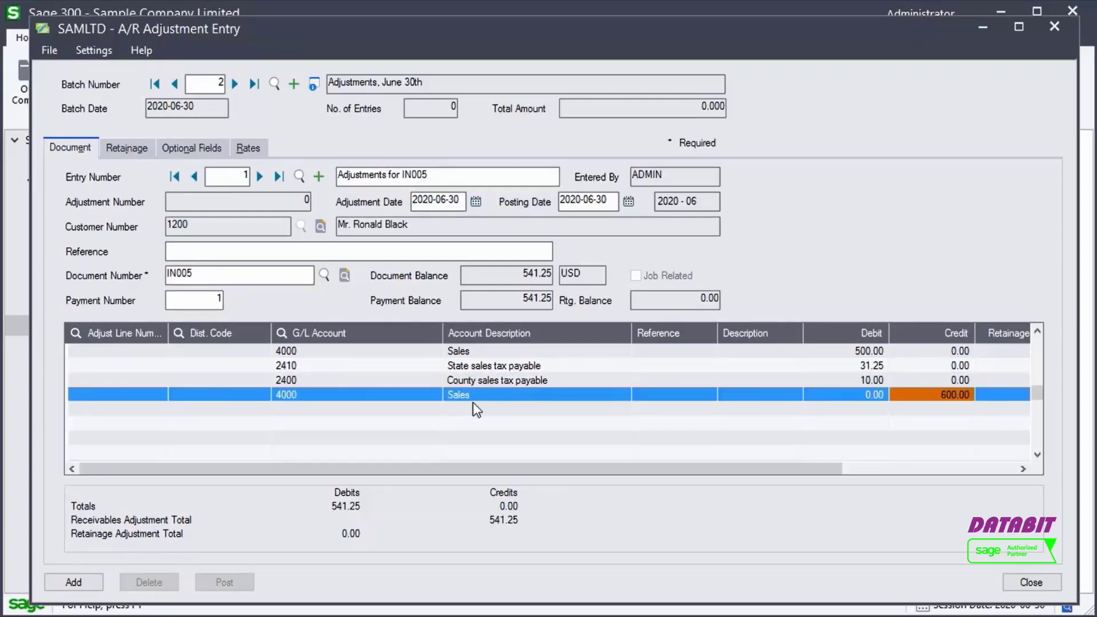
Add tax credit lines: G/L 2410 for 37.50 and G/L 2400 for 12.00
{"action": "key", "text": "Insert"}
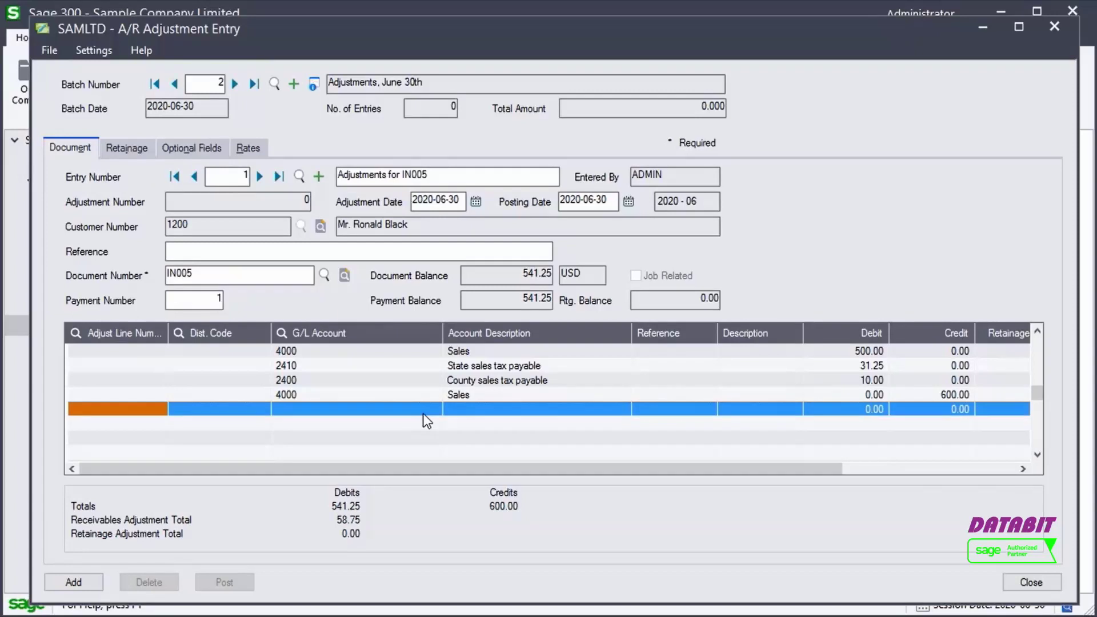
{"action": "left_click", "coordinate": [424, 409]}
{"action": "type", "text": "2410"}
{"action": "key", "text": "Tab"}
{"action": "key", "text": "Tab"}
{"action": "key", "text": "Tab"}
{"action": "key", "text": "Tab"}
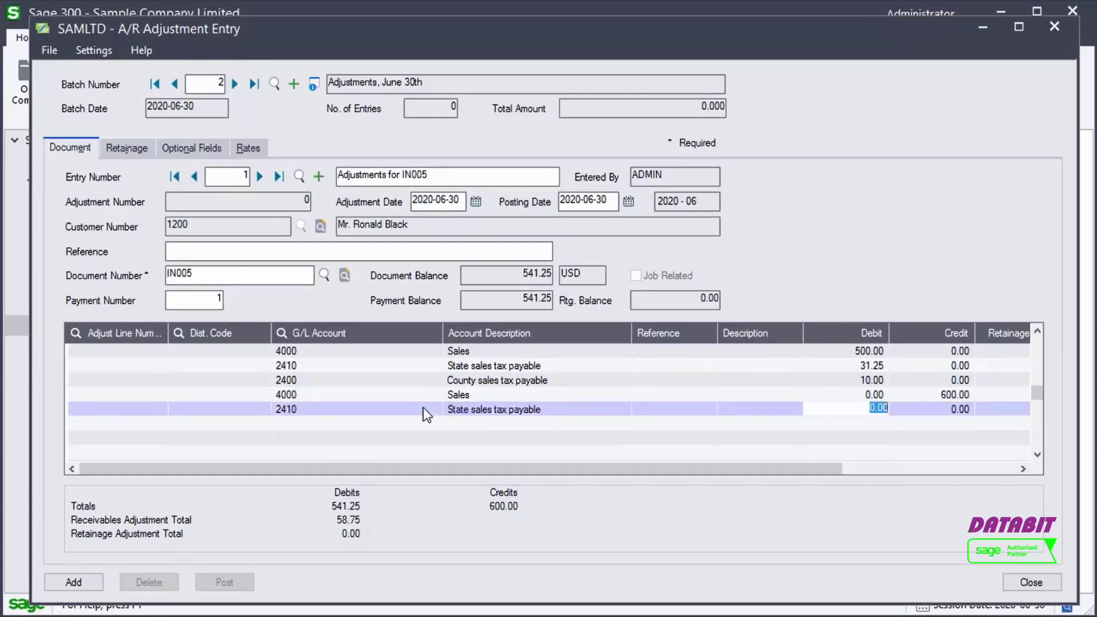
{"action": "type", "text": "37.50"}
{"action": "key", "text": "Insert"}
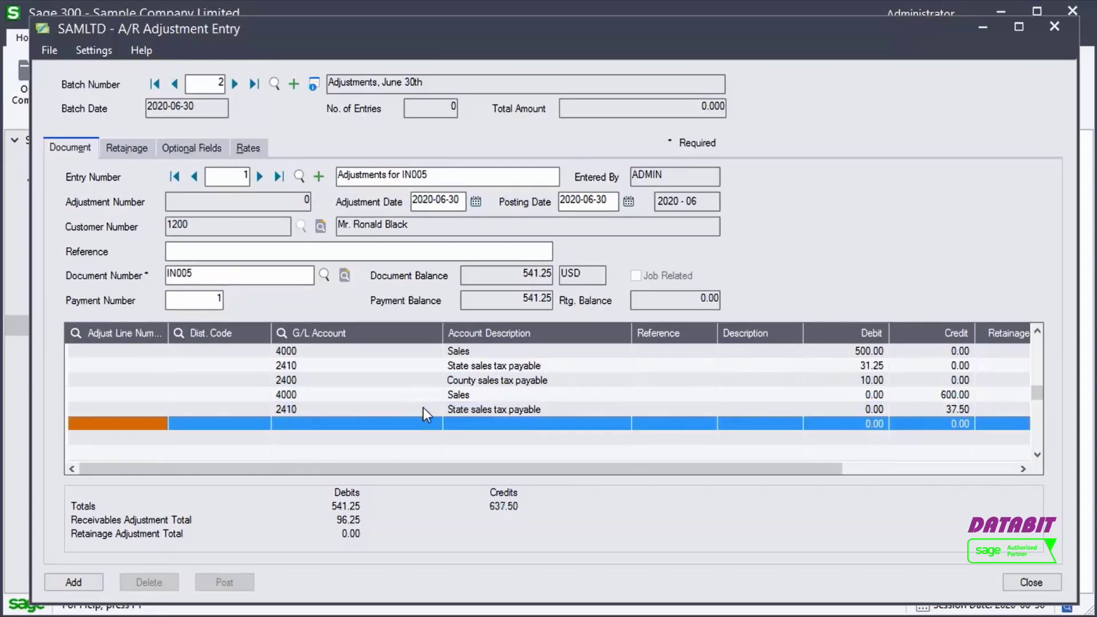
{"action": "left_click", "coordinate": [411, 424]}
{"action": "type", "text": "2400"}
{"action": "key", "text": "Tab"}
{"action": "key", "text": "Tab"}
{"action": "key", "text": "Tab"}
{"action": "key", "text": "Tab"}
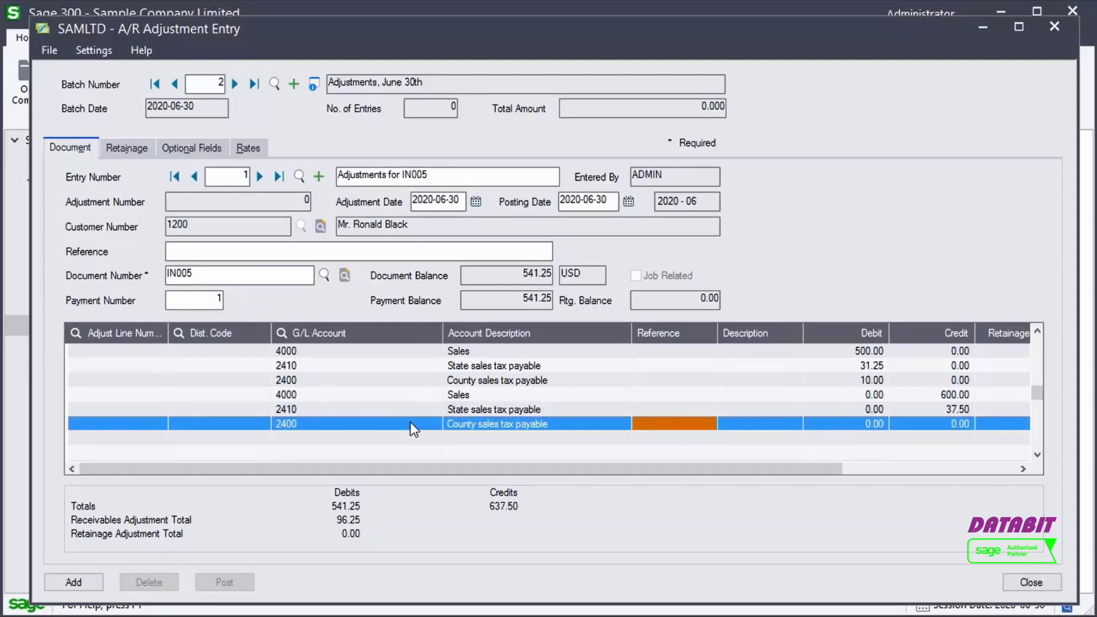
{"action": "type", "text": "12"}
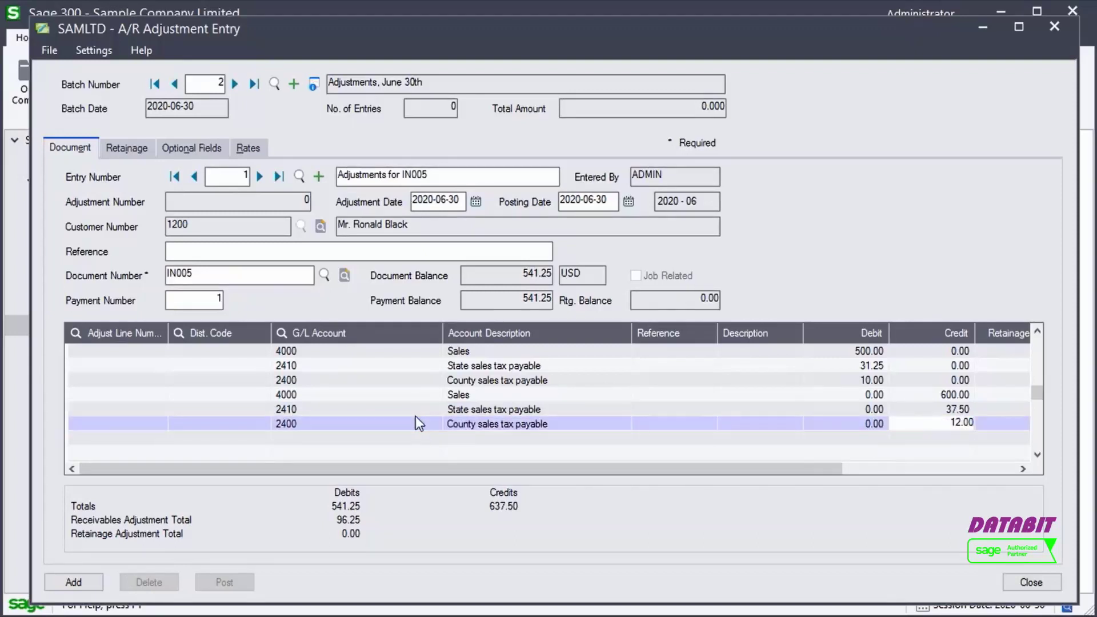
{"action": "key", "text": "Return"}
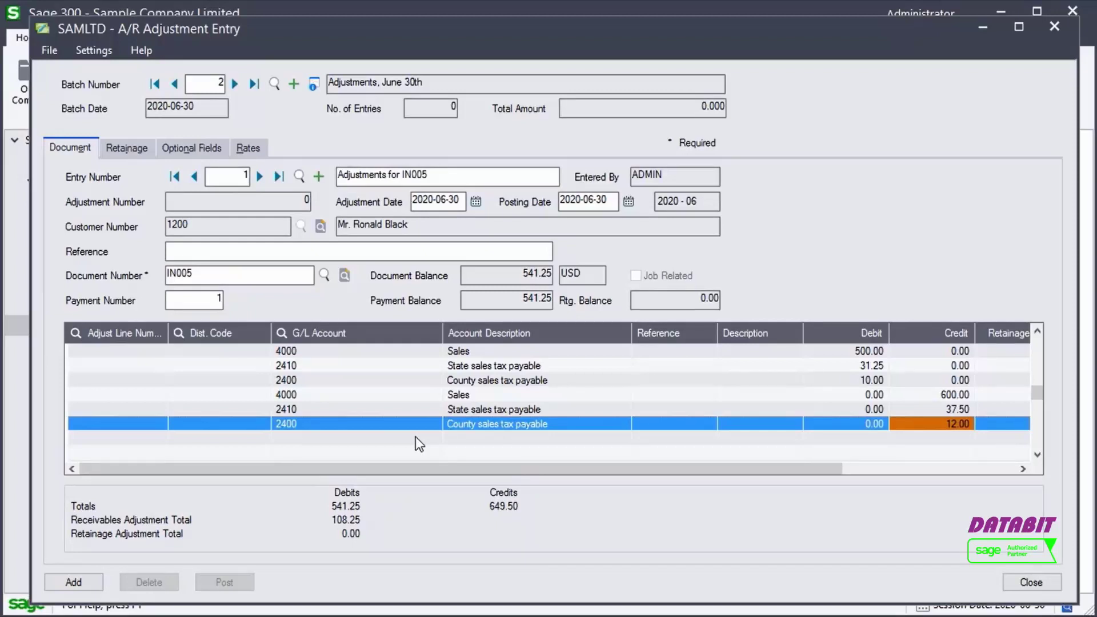
Add the 108.25 adjustment to the batch and redisplay entry 1
{"action": "left_click", "coordinate": [67, 585]}
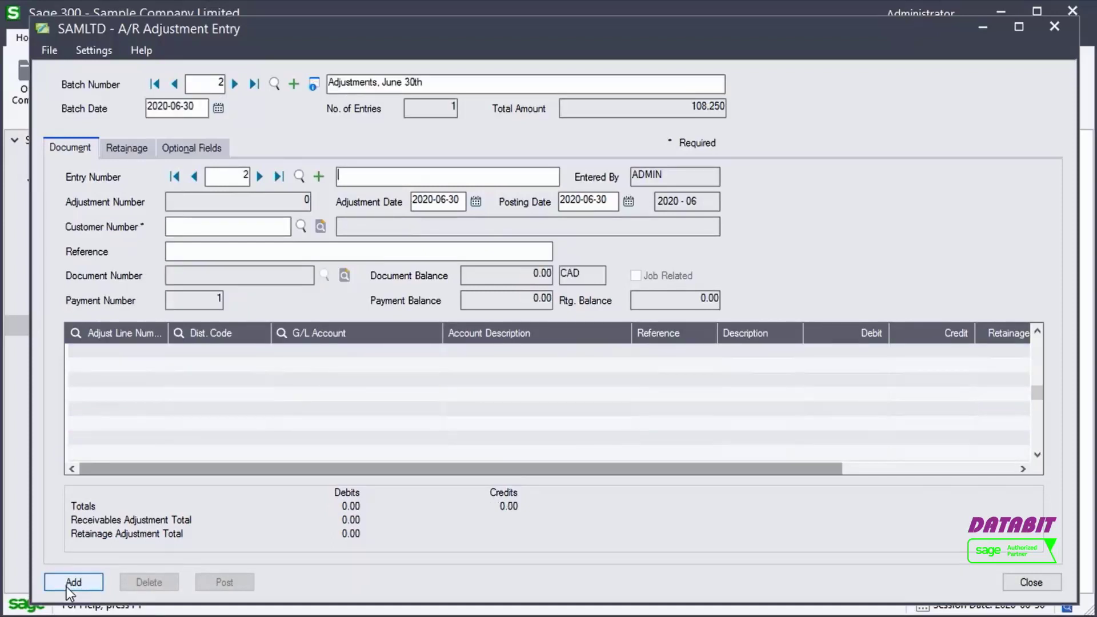
{"action": "left_click", "coordinate": [194, 177]}
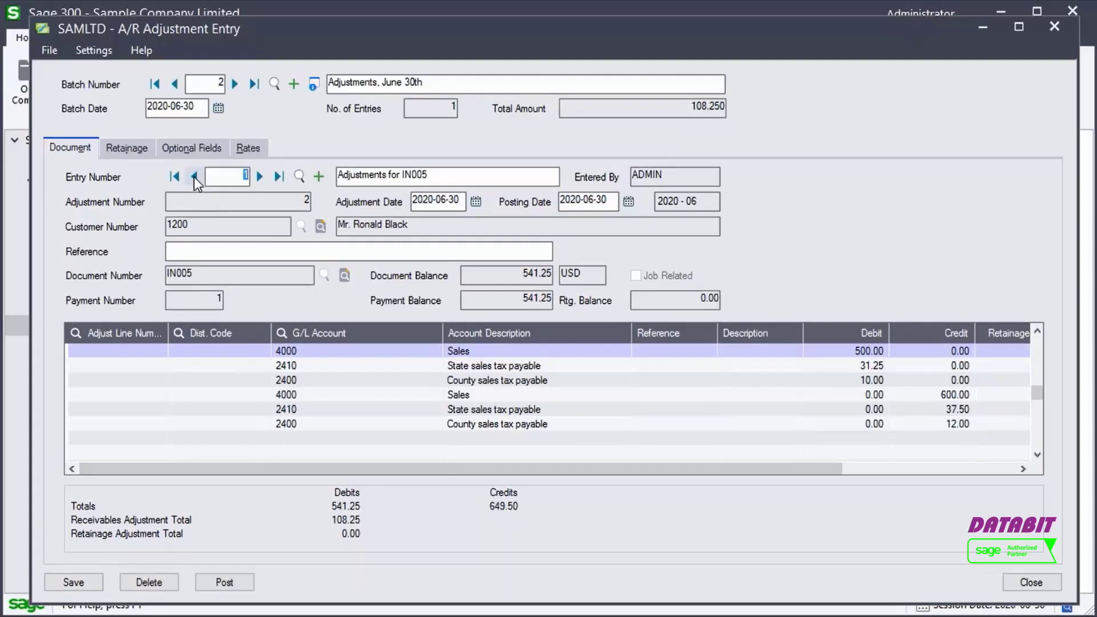